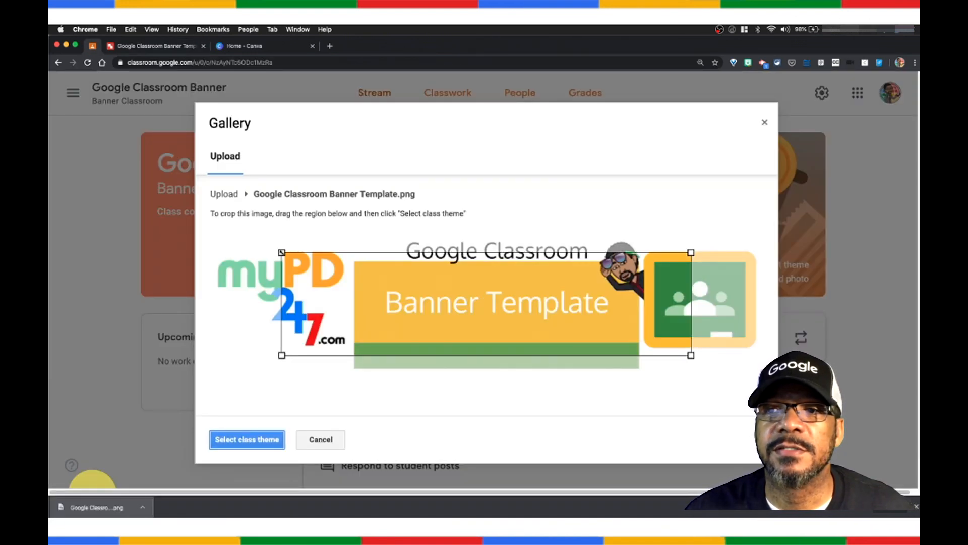
Enlarge the crop region to include the whole Google Classroom Banner Template.png image and apply it as the class theme
{"action": "left_click_drag", "start_coordinate": [281, 252], "coordinate": [206, 225]}
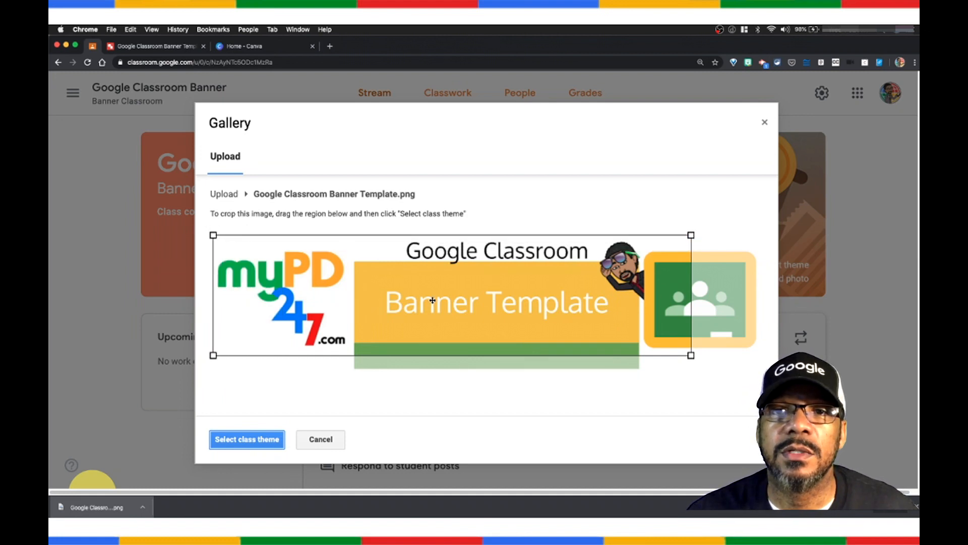
{"action": "left_click_drag", "start_coordinate": [691, 355], "coordinate": [767, 398]}
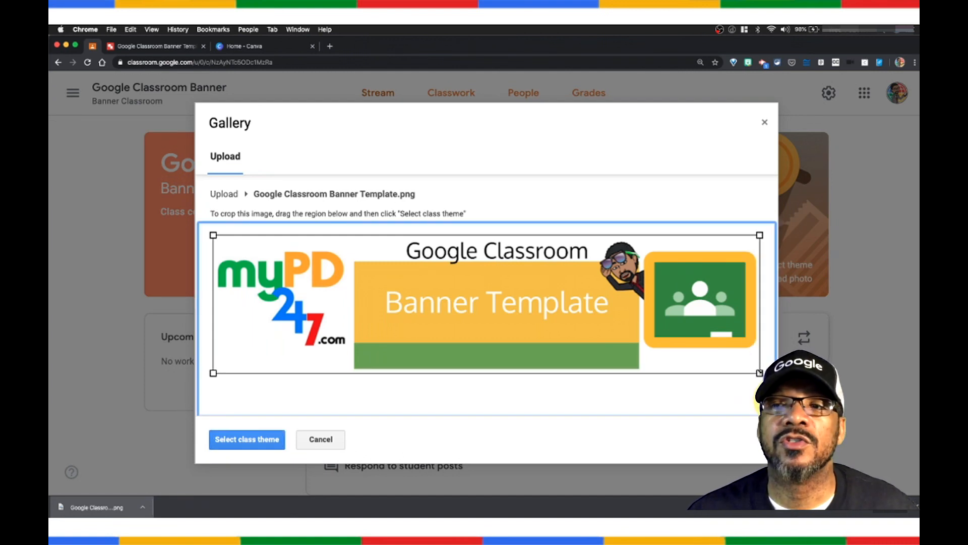
{"action": "left_click", "coordinate": [258, 440]}
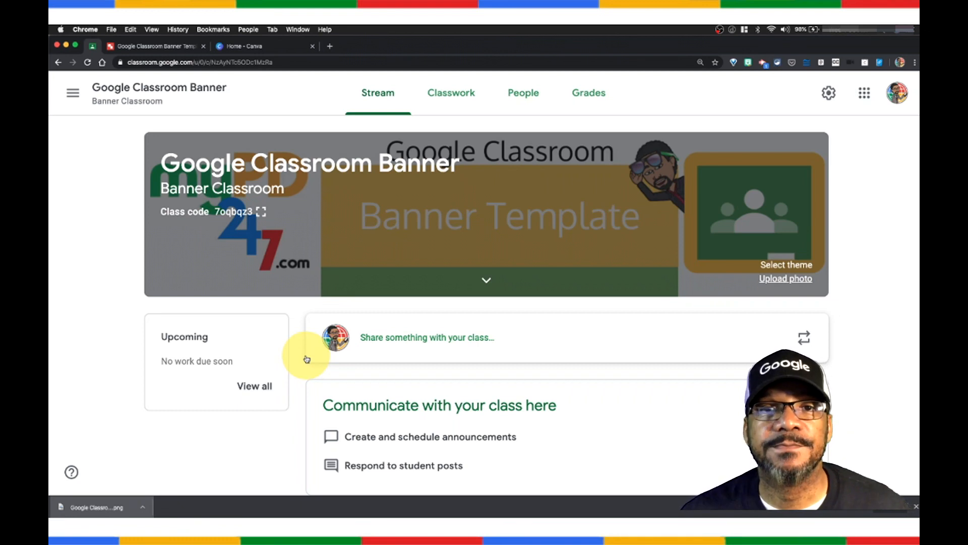
Switch to Canva and create a new design with custom dimensions of 1200 × 300 px
{"action": "left_click", "coordinate": [248, 46]}
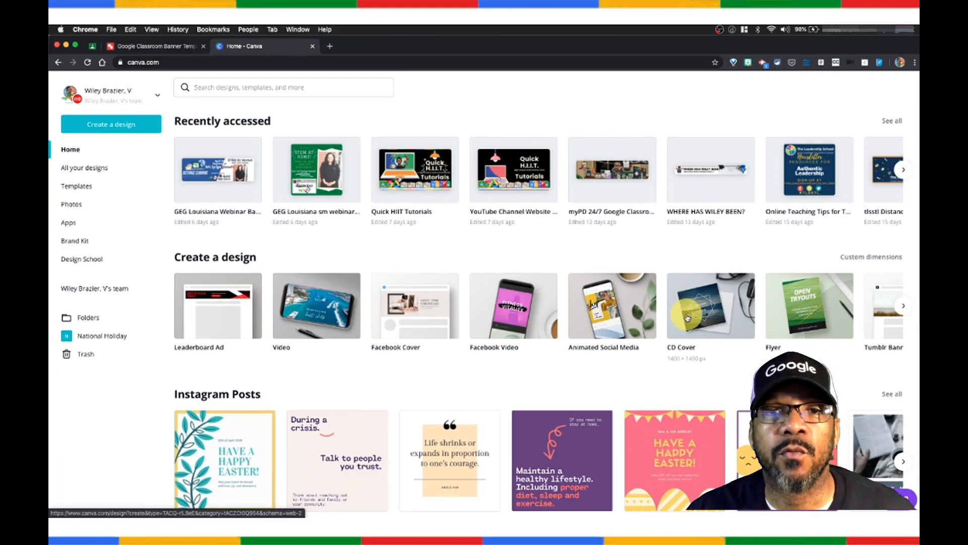
{"action": "left_click", "coordinate": [858, 258]}
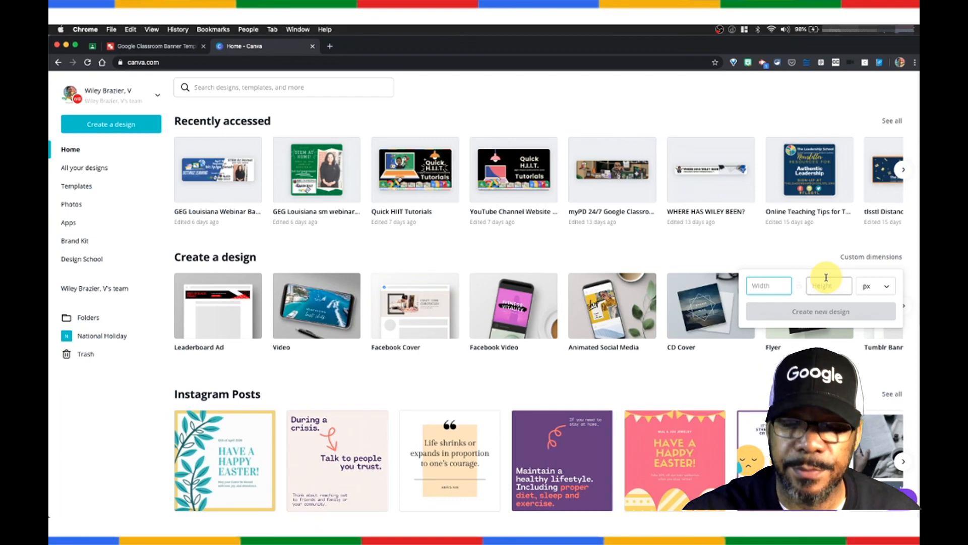
{"action": "type", "text": "1200"}
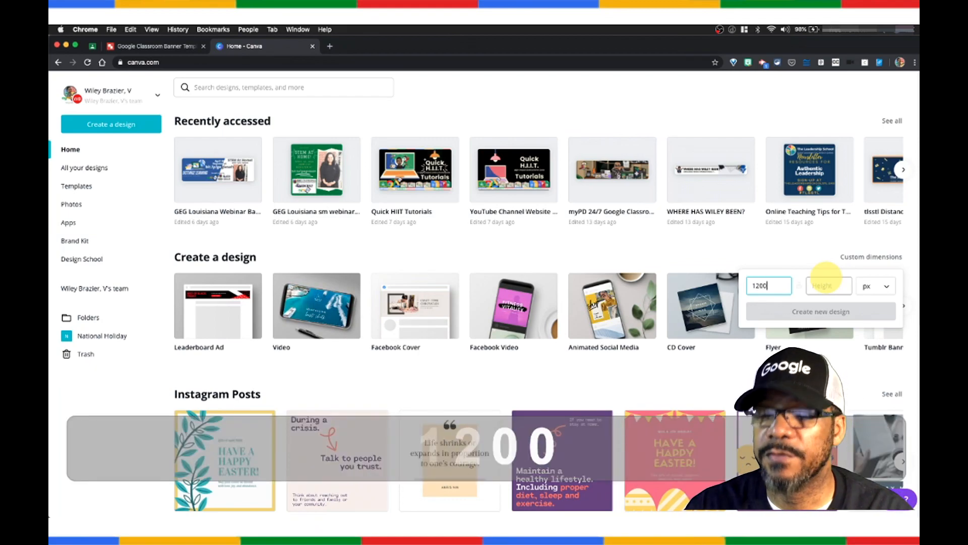
{"action": "left_click", "coordinate": [827, 282]}
{"action": "type", "text": "300"}
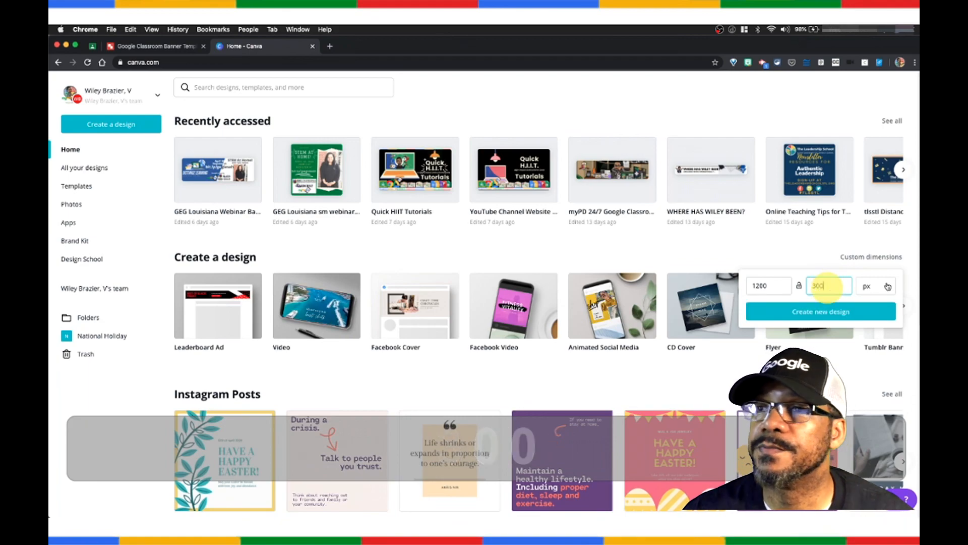
{"action": "left_click", "coordinate": [828, 313]}
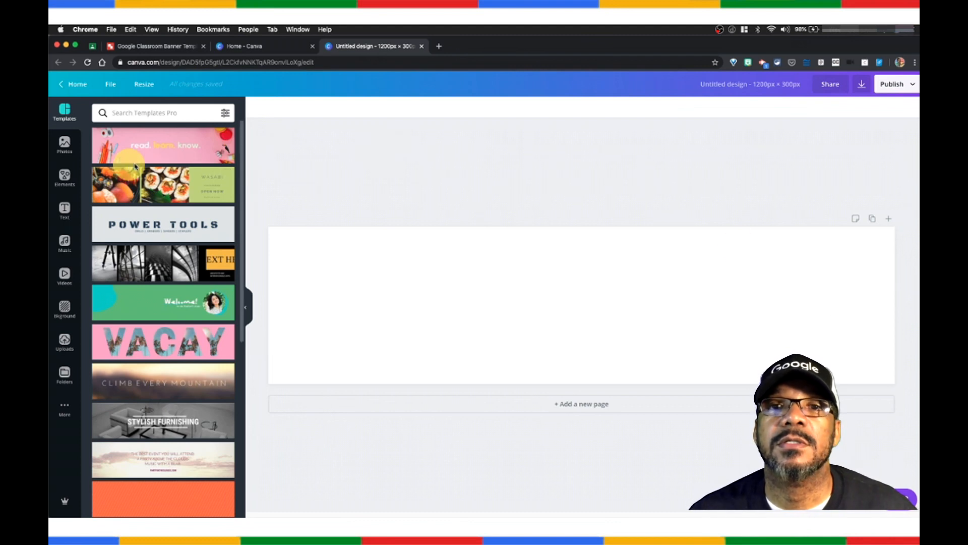
Try the HIP HOP sunglasses template and the VLKRE SPORTS rowing template on the blank banner
{"action": "scroll", "coordinate": [160, 331], "scroll_direction": "down", "scroll_amount": 3}
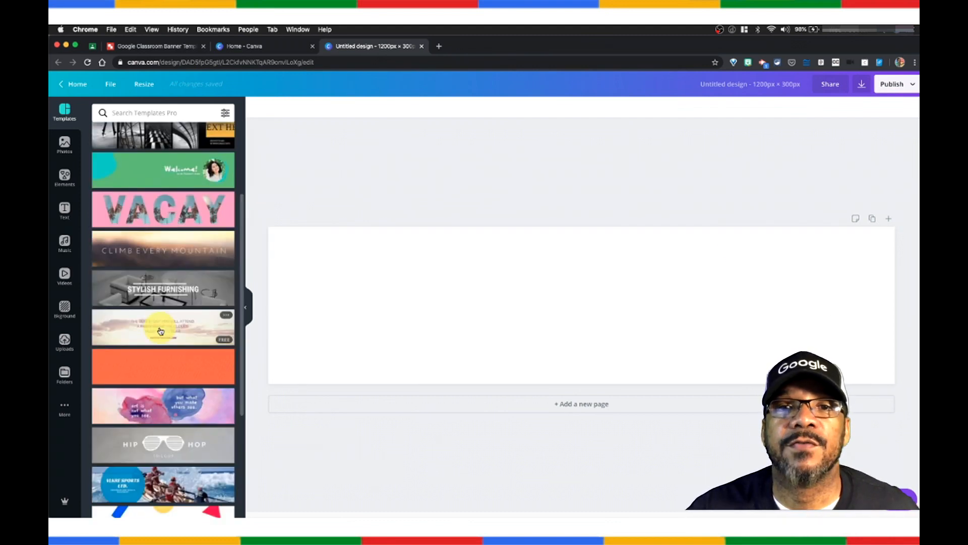
{"action": "scroll", "coordinate": [161, 332], "scroll_direction": "down", "scroll_amount": 1}
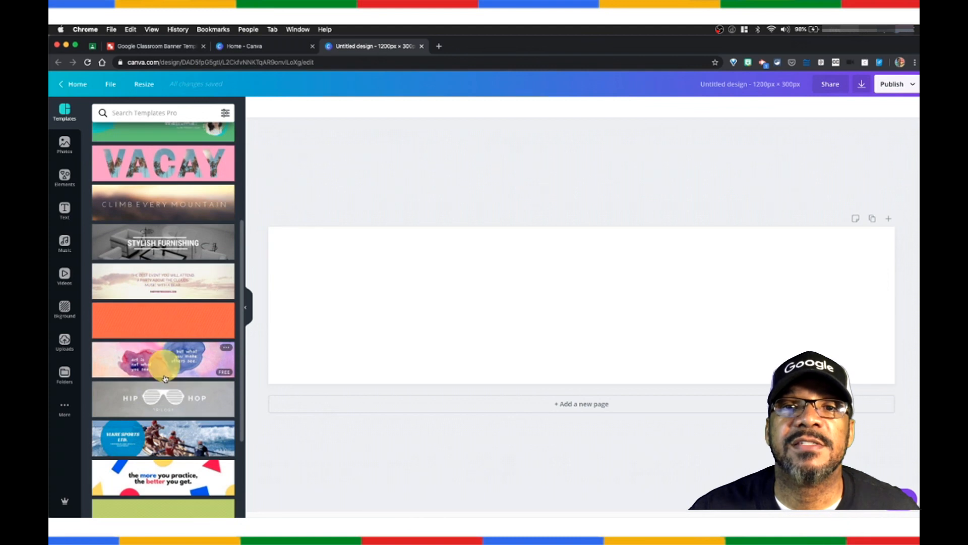
{"action": "left_click", "coordinate": [176, 396]}
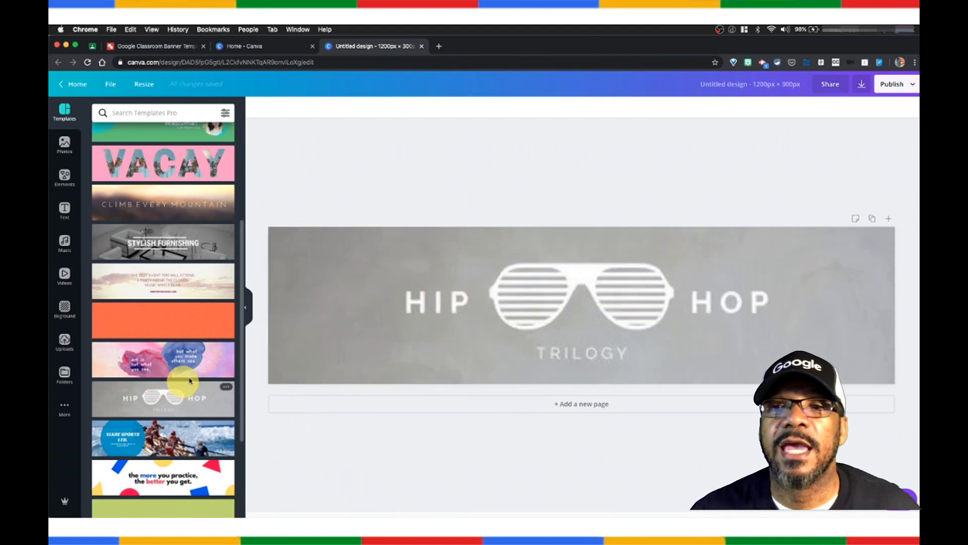
{"action": "left_click", "coordinate": [186, 440]}
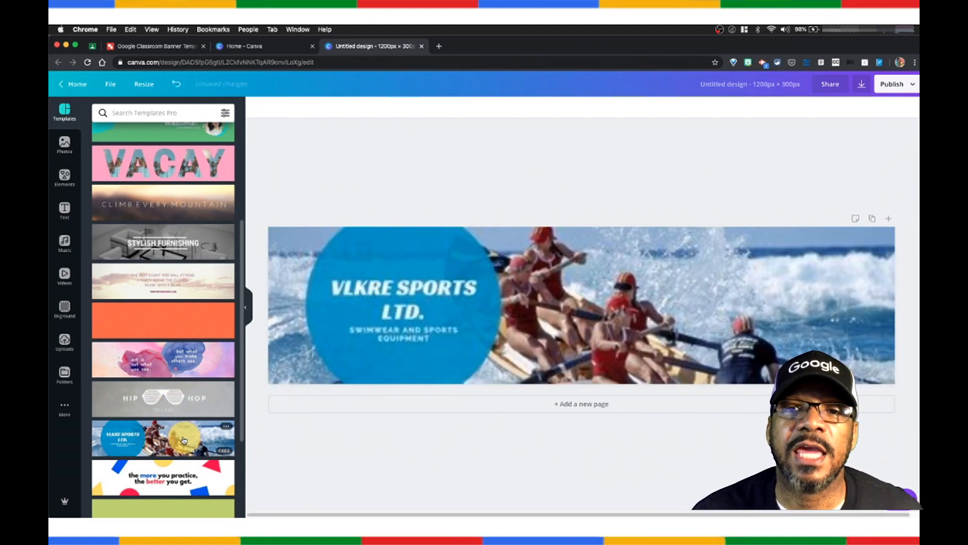
Apply the pink "read. learn. know." template to the banner
{"action": "scroll", "coordinate": [181, 424], "scroll_direction": "up", "scroll_amount": 4}
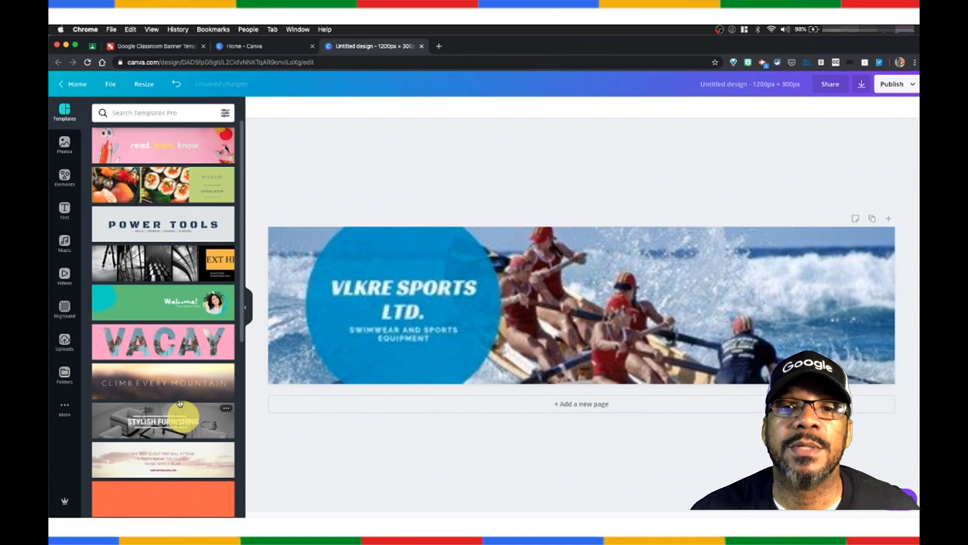
{"action": "left_click", "coordinate": [155, 150]}
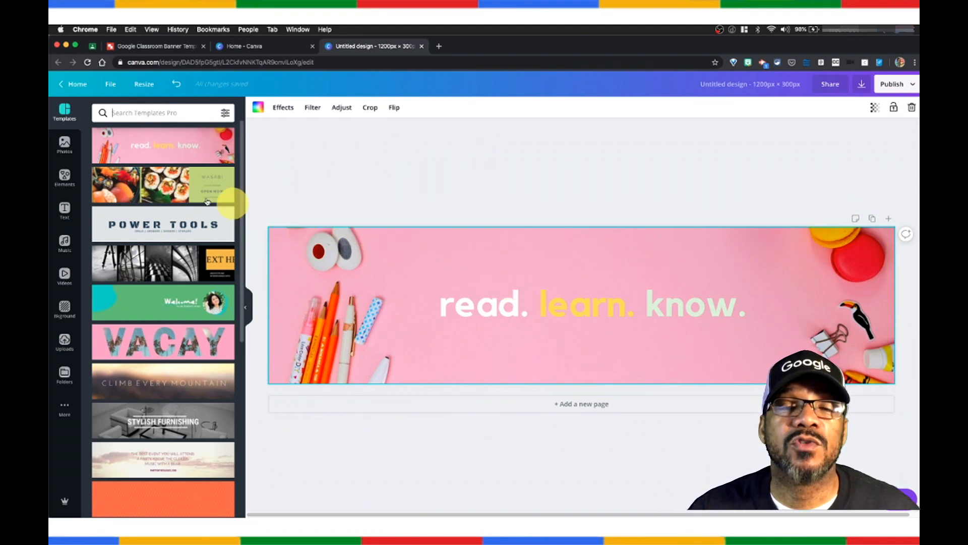
Search the photos for "school" and add the chalkboard-with-books photo and the yellow locker hallway photo to the banner
{"action": "left_click", "coordinate": [70, 160]}
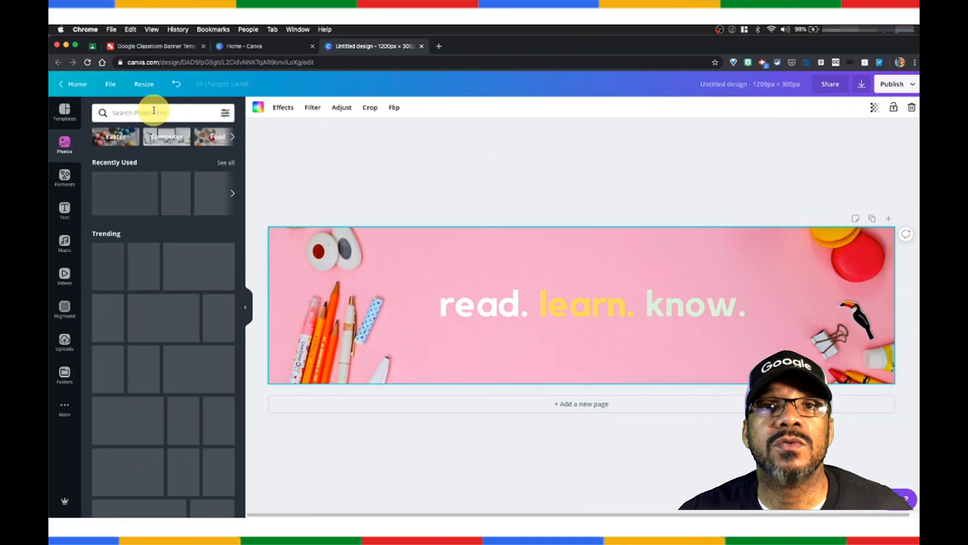
{"action": "left_click", "coordinate": [154, 112]}
{"action": "type", "text": "school"}
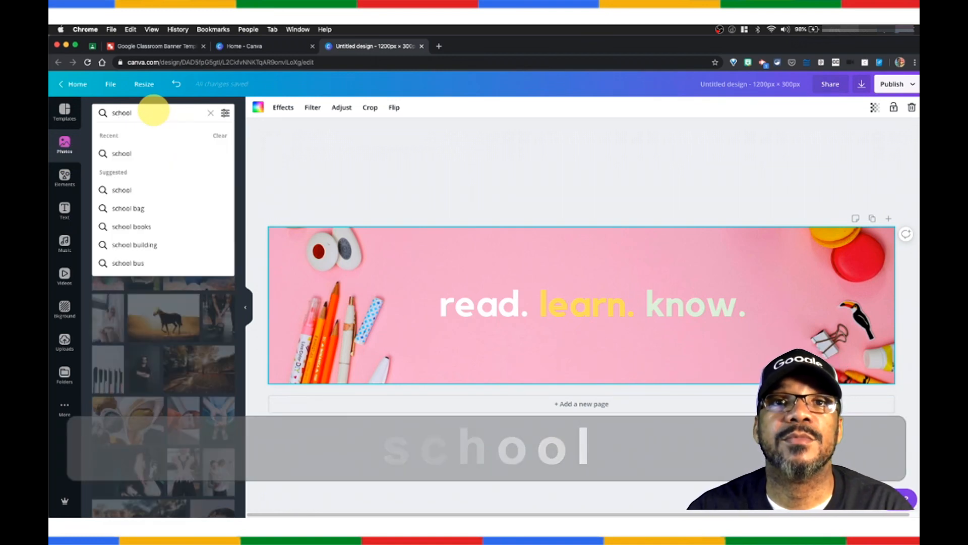
{"action": "key", "text": "Return"}
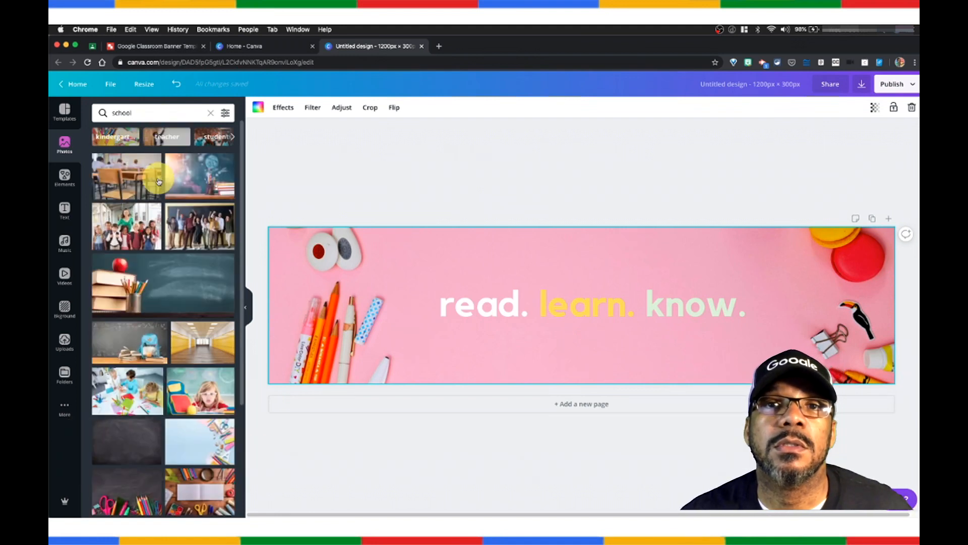
{"action": "left_click", "coordinate": [166, 291]}
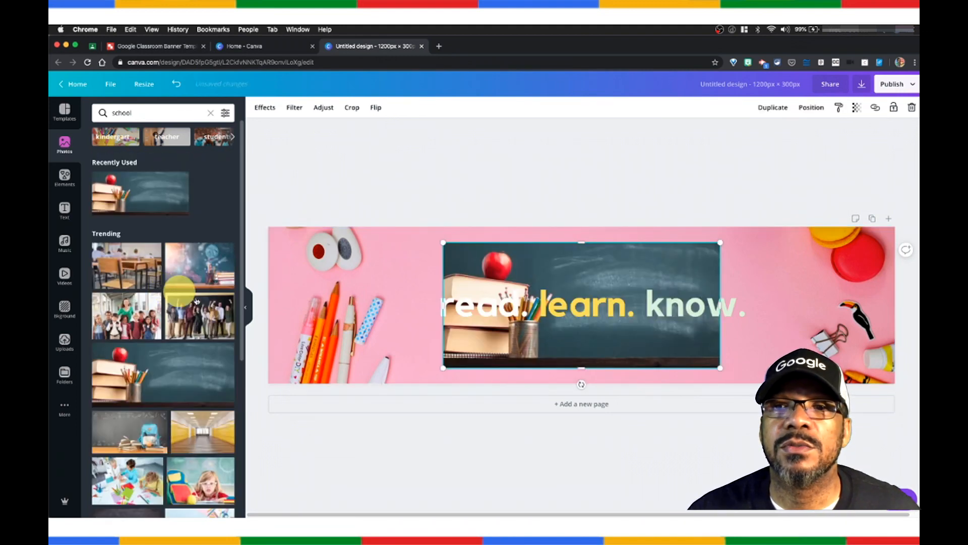
{"action": "left_click", "coordinate": [210, 430]}
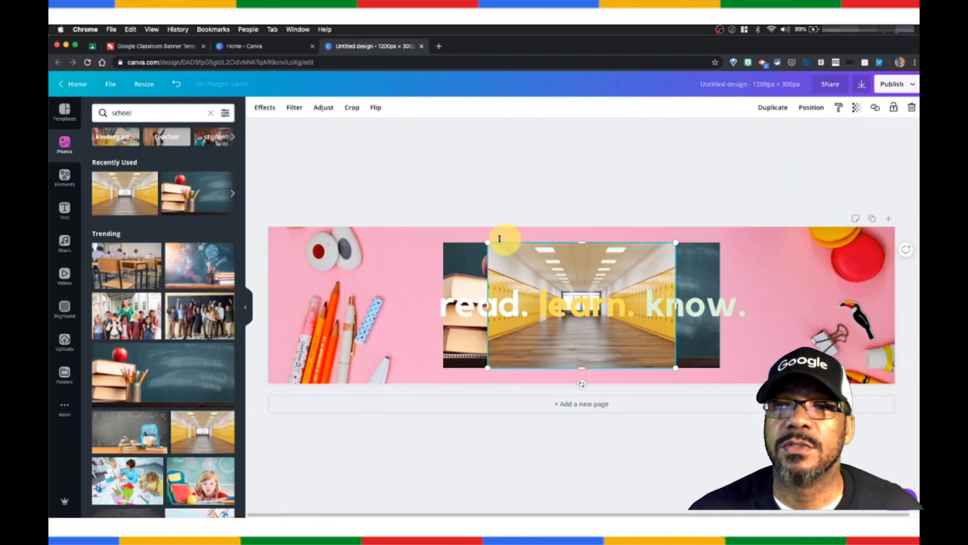
Enlarge the locker hallway photo until it covers the full width and height of the banner
{"action": "left_click_drag", "start_coordinate": [486, 241], "coordinate": [259, 124]}
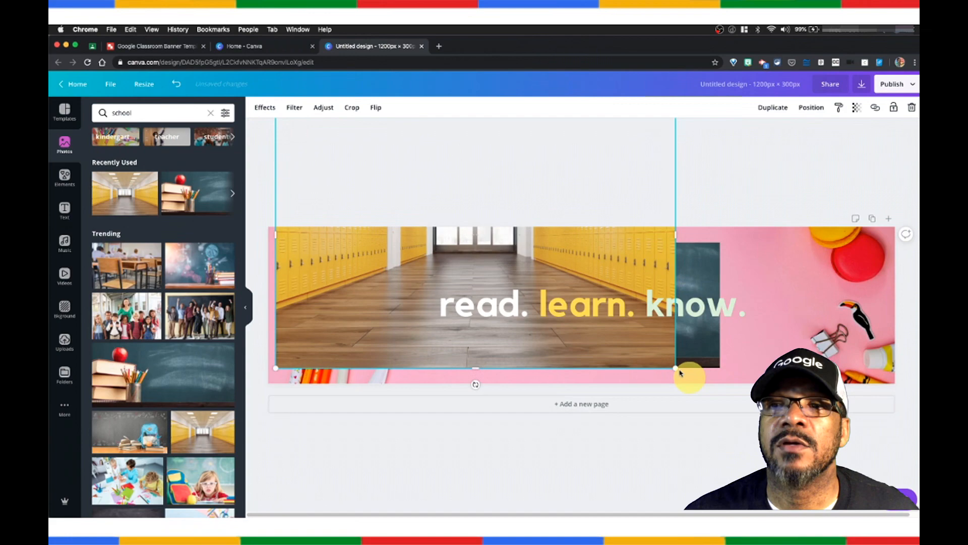
{"action": "left_click_drag", "start_coordinate": [675, 368], "coordinate": [866, 446]}
{"action": "left_click_drag", "start_coordinate": [917, 479], "coordinate": [900, 458]}
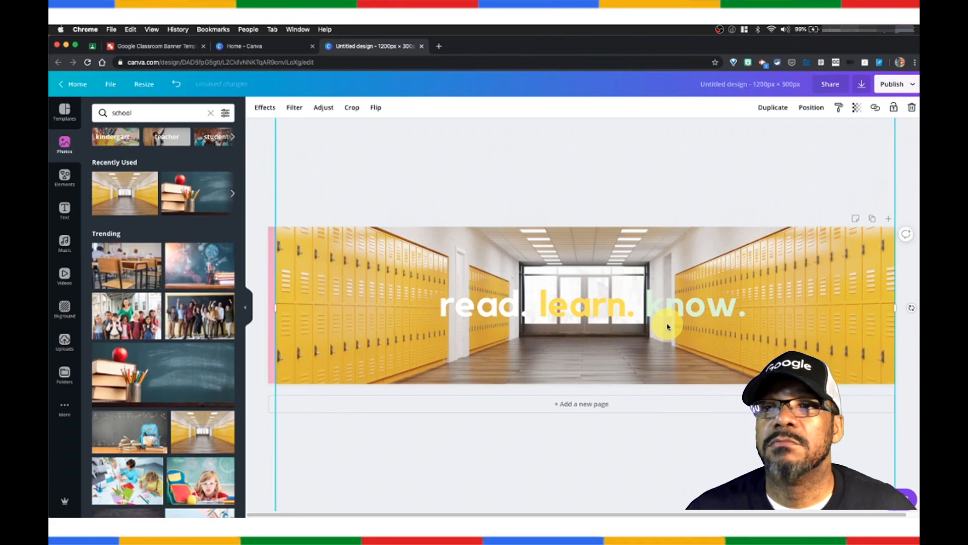
{"action": "left_click_drag", "start_coordinate": [276, 308], "coordinate": [262, 309]}
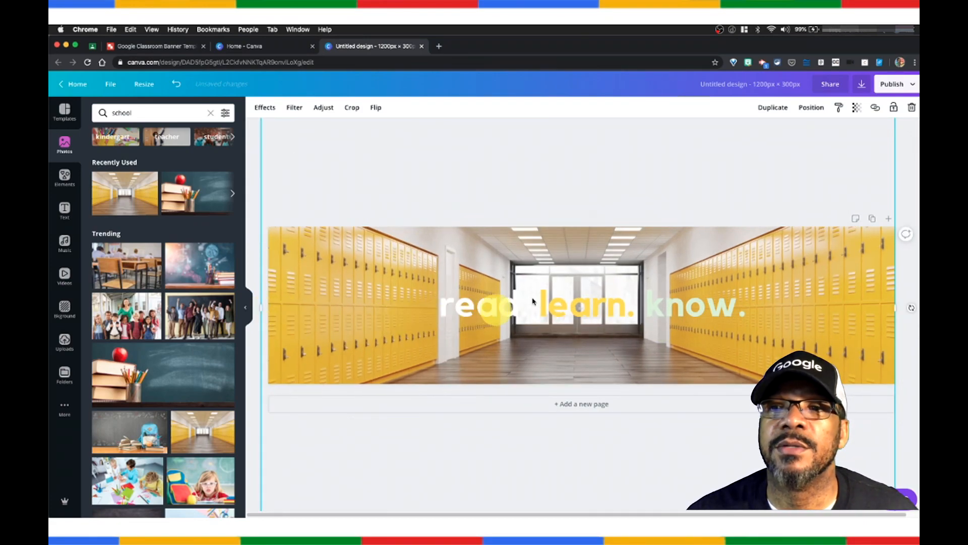
Delete the chalkboard photo from behind the banner text
{"action": "left_click", "coordinate": [511, 303]}
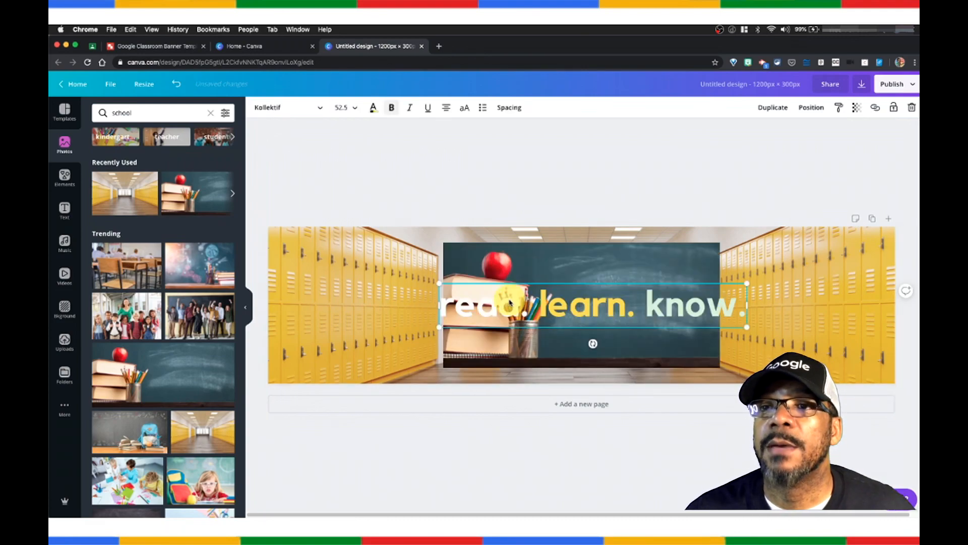
{"action": "left_click", "coordinate": [528, 268]}
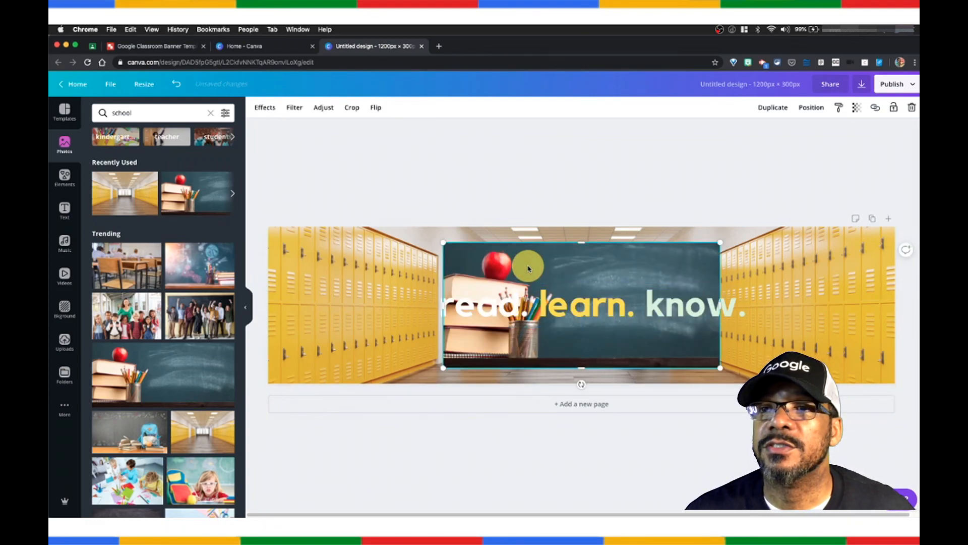
{"action": "key", "text": "Delete"}
Change the color of the word "read" in the banner text to black
{"action": "left_click", "coordinate": [511, 306]}
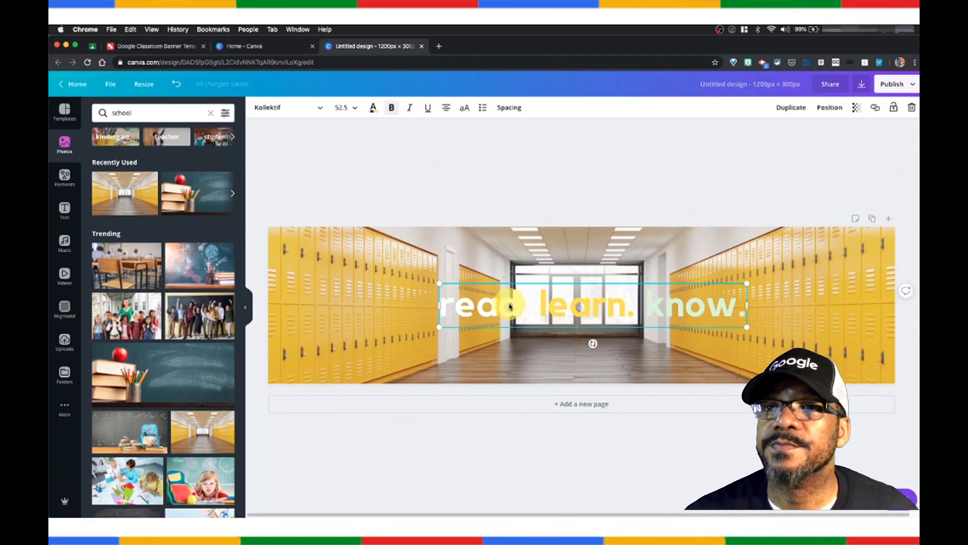
{"action": "double_click", "coordinate": [502, 305]}
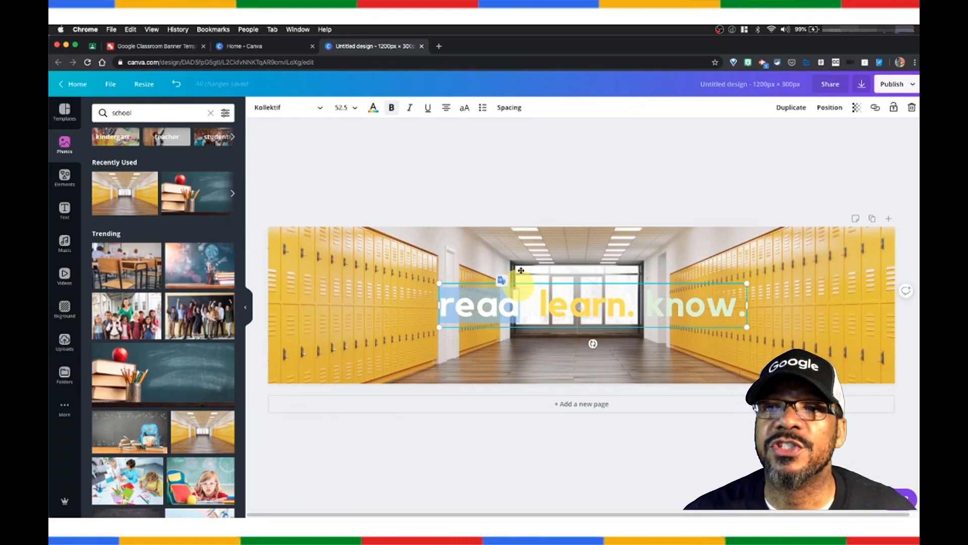
{"action": "left_click", "coordinate": [372, 108]}
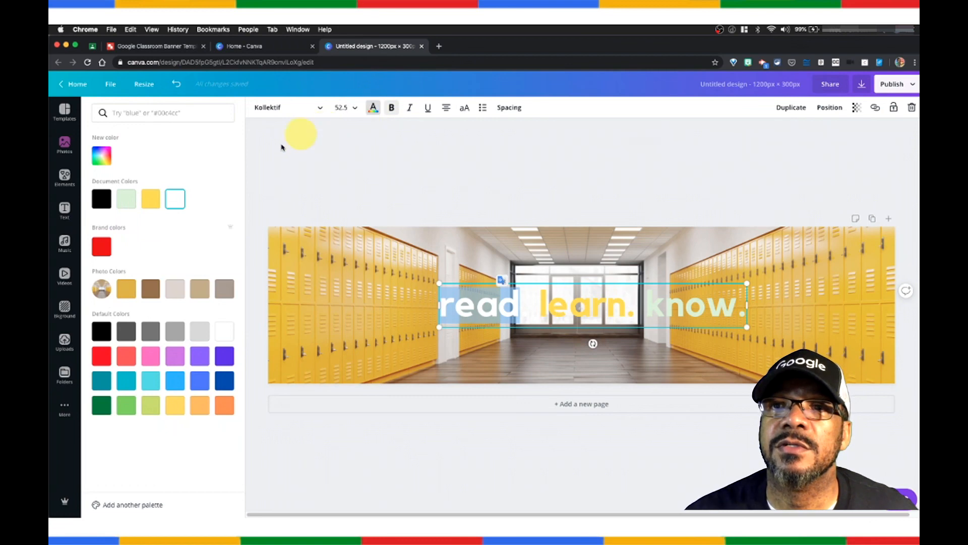
{"action": "left_click", "coordinate": [102, 198]}
{"action": "double_click", "coordinate": [565, 304]}
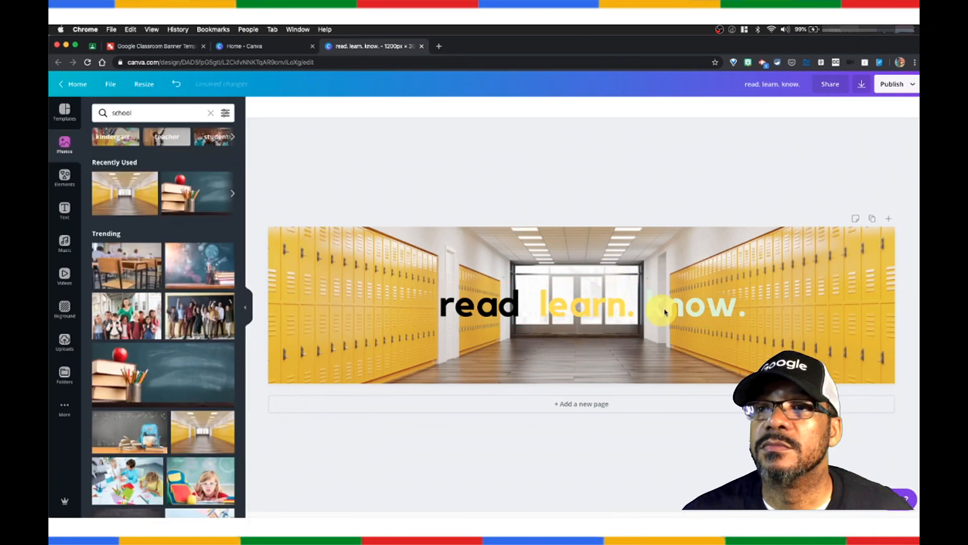
Change the color of the word "know" in the banner text to black
{"action": "left_click", "coordinate": [665, 312]}
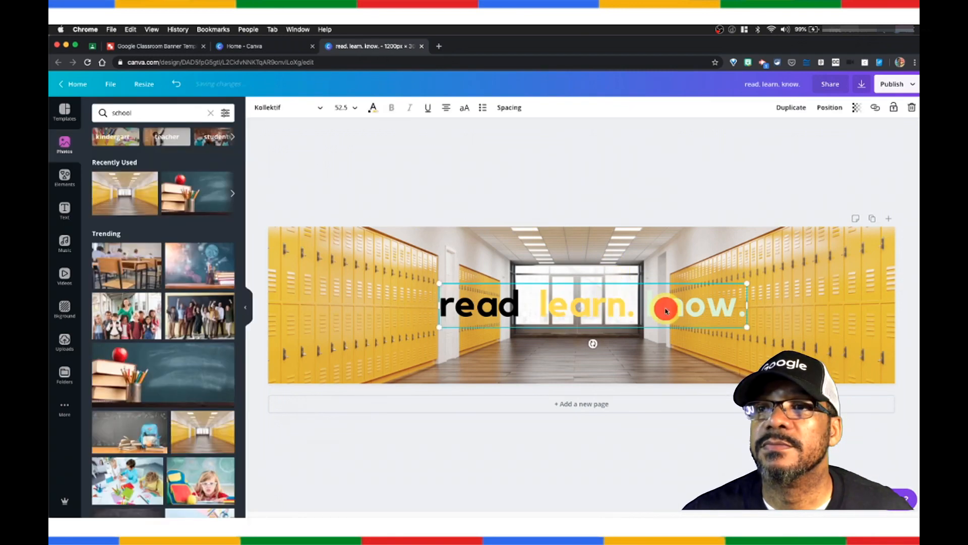
{"action": "double_click", "coordinate": [665, 312]}
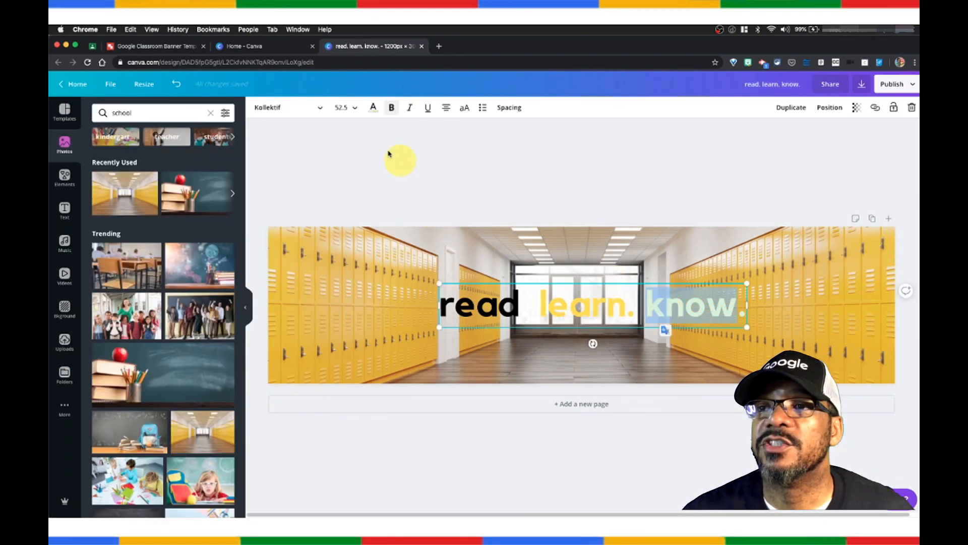
{"action": "left_click", "coordinate": [373, 107]}
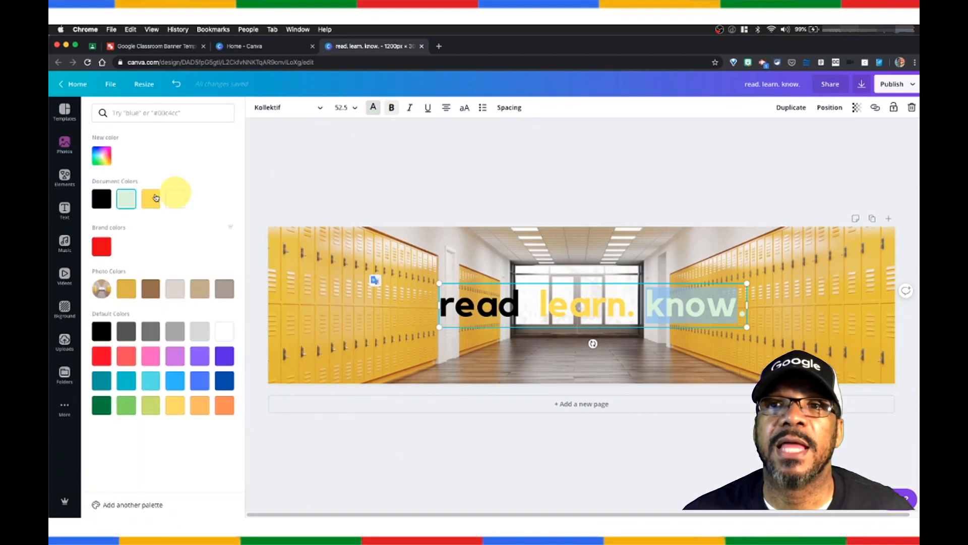
{"action": "left_click", "coordinate": [101, 199]}
{"action": "left_click", "coordinate": [438, 195]}
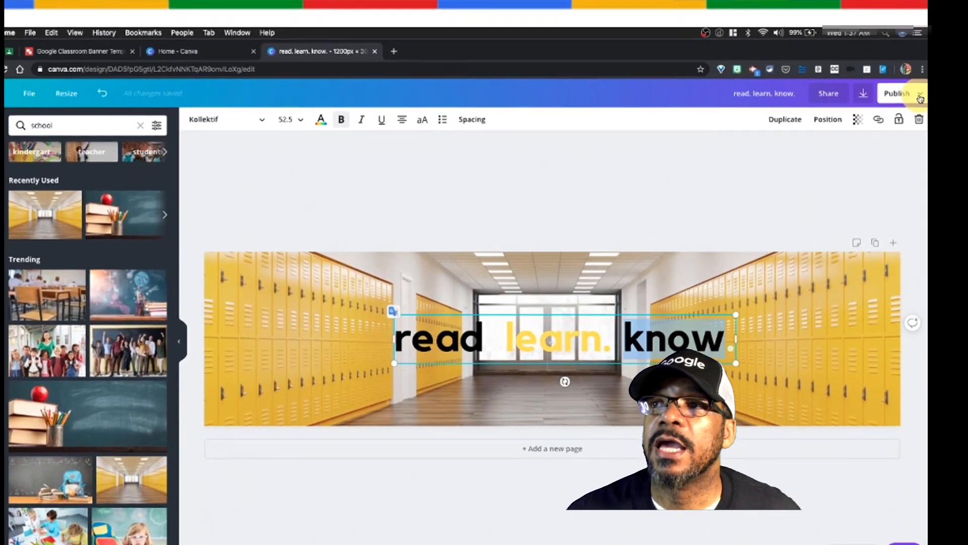
Download the finished banner as a PNG at 1200 x 300 px
{"action": "left_click", "coordinate": [920, 98]}
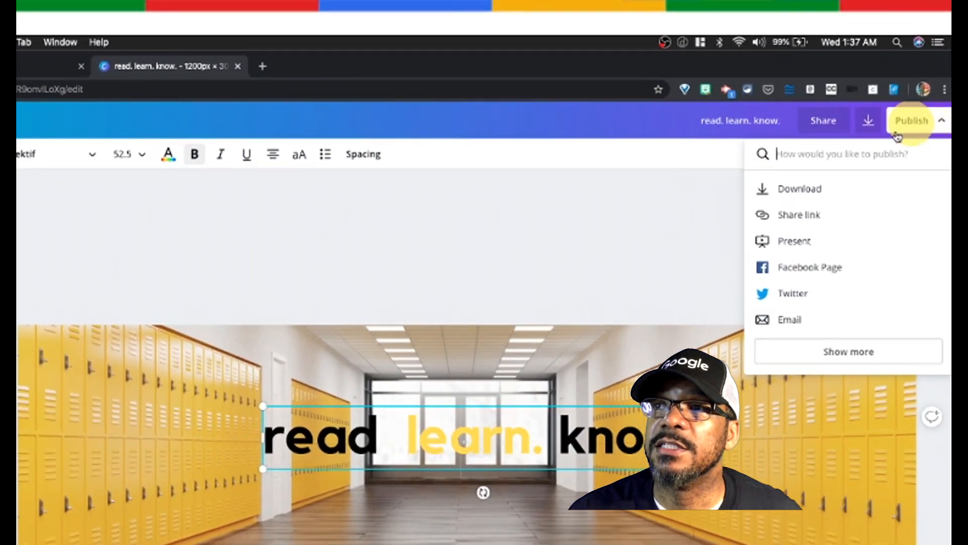
{"action": "left_click", "coordinate": [805, 197]}
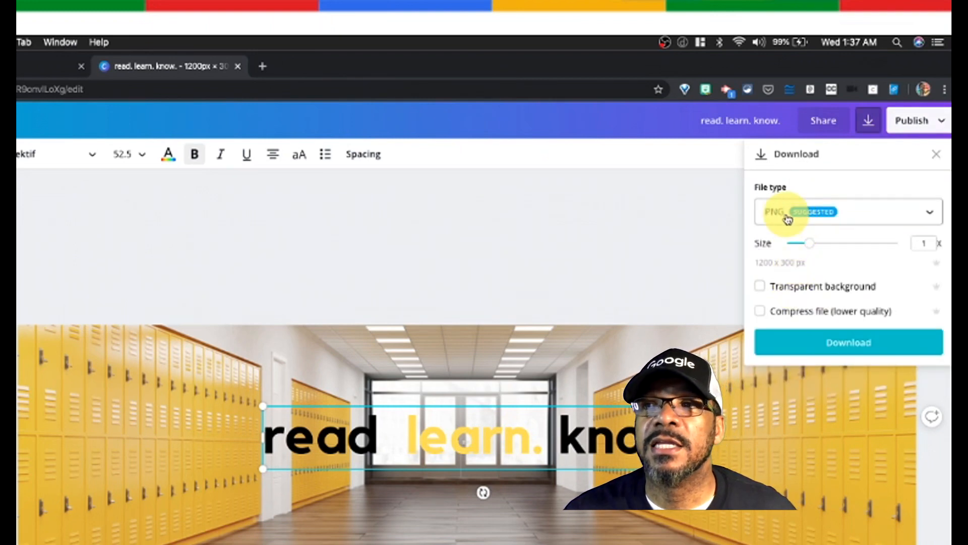
{"action": "left_click", "coordinate": [835, 342]}
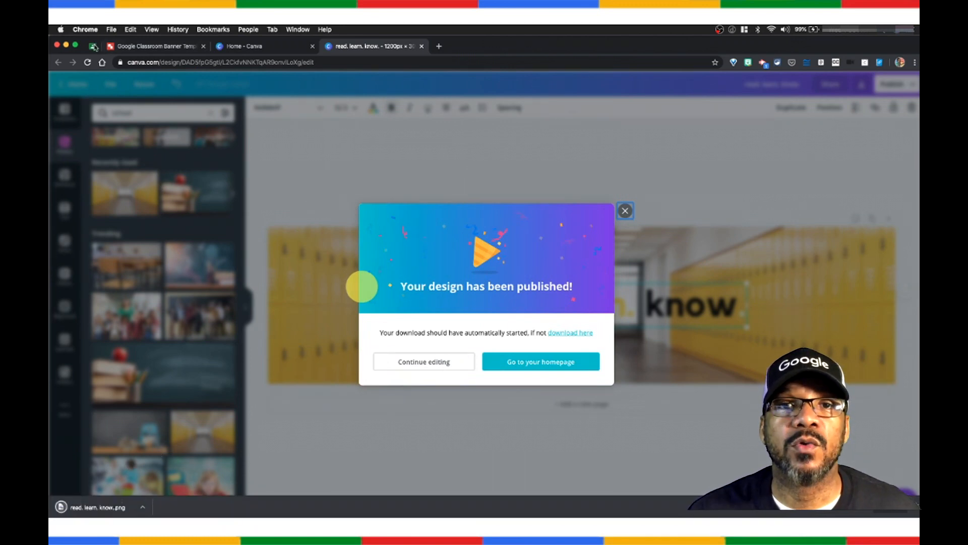
Switch to the Google Classroom class and upload the downloaded "read. learn. know..png" as a theme photo
{"action": "left_click", "coordinate": [154, 46]}
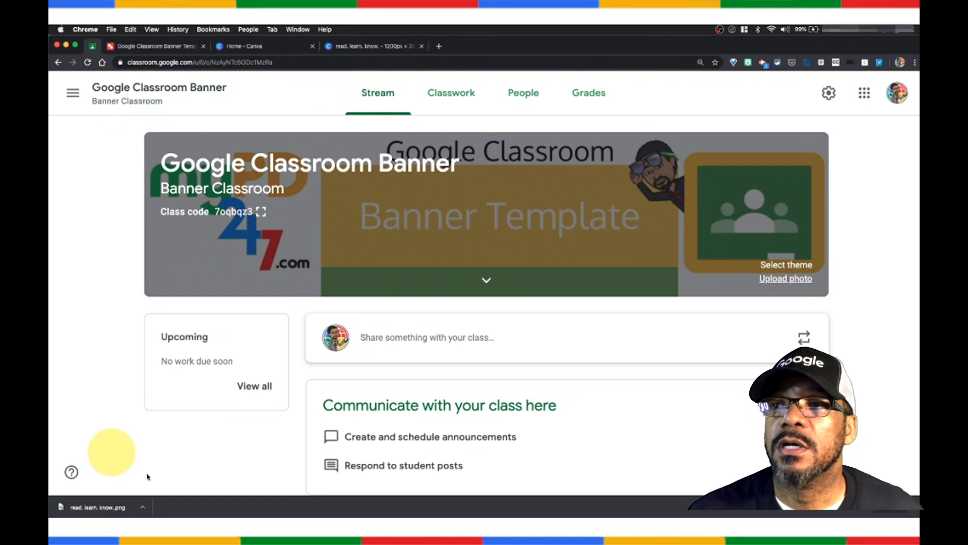
{"action": "left_click", "coordinate": [798, 286]}
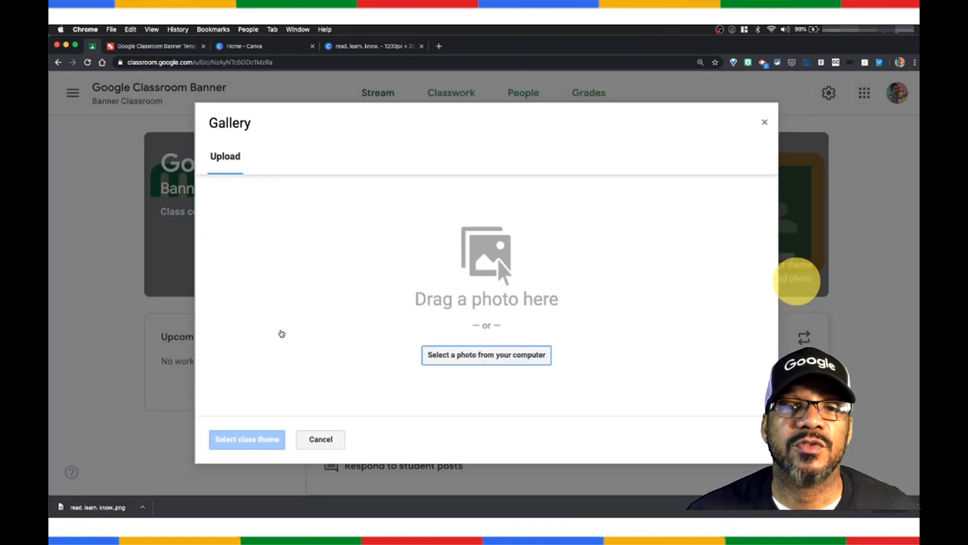
{"action": "left_click_drag", "start_coordinate": [88, 506], "coordinate": [395, 286]}
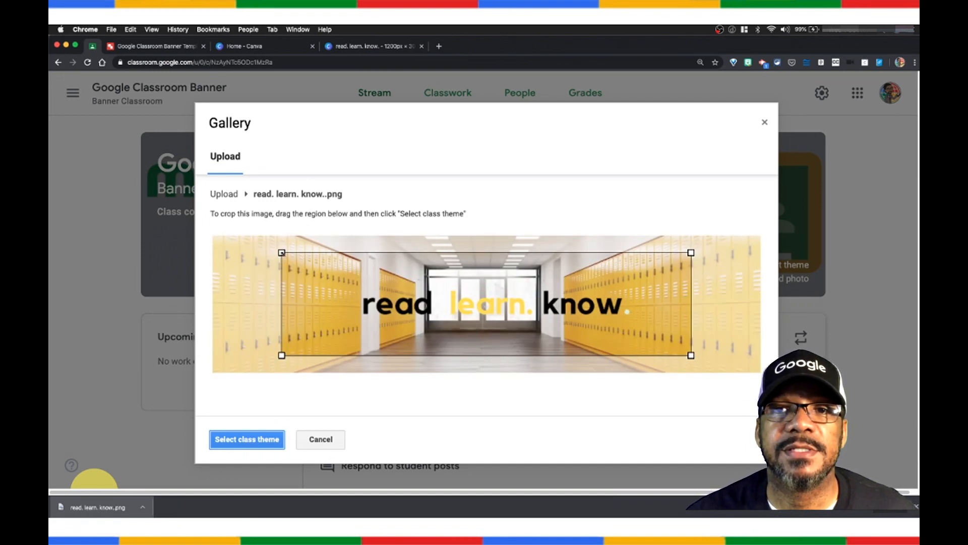
Extend the crop region to cover the whole banner image and apply it as the class theme
{"action": "left_click_drag", "start_coordinate": [281, 252], "coordinate": [208, 220]}
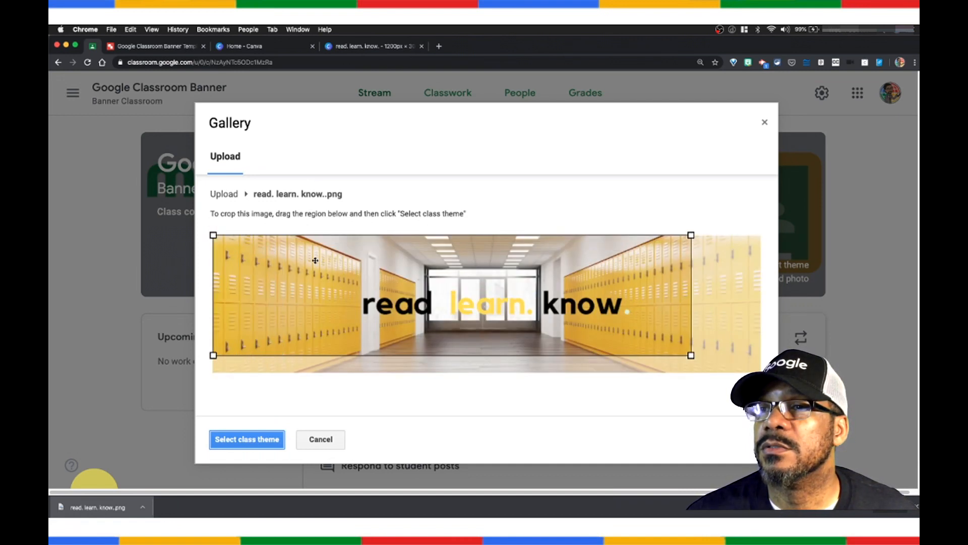
{"action": "left_click_drag", "start_coordinate": [692, 356], "coordinate": [759, 373]}
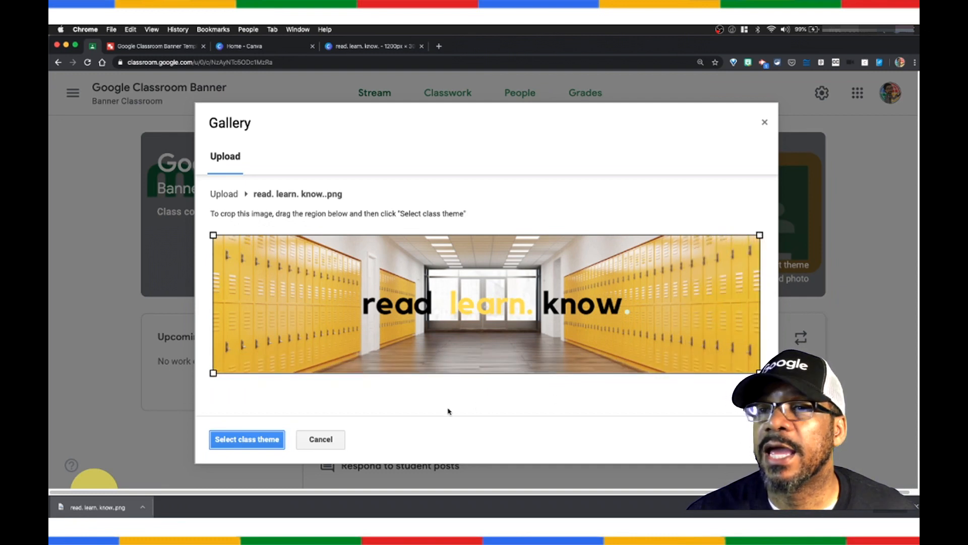
{"action": "left_click", "coordinate": [264, 440]}
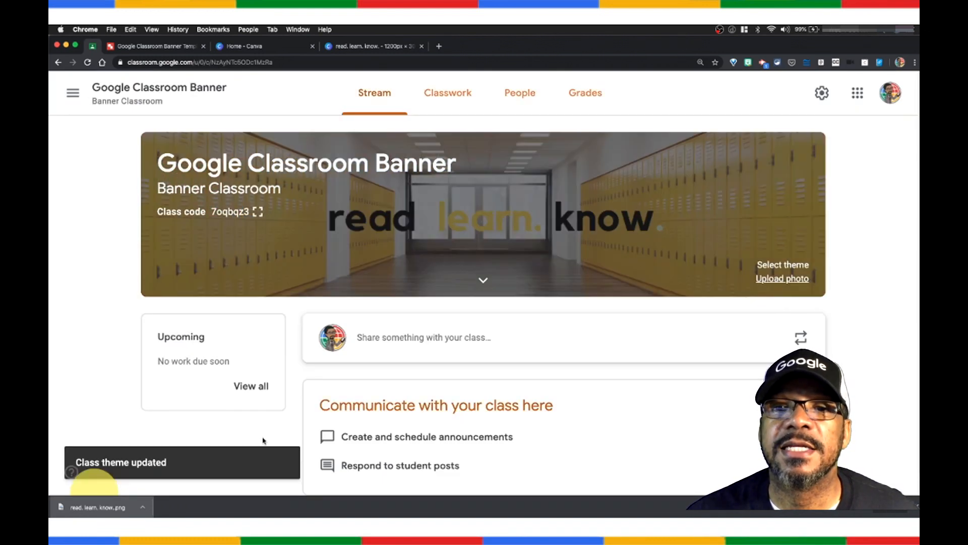